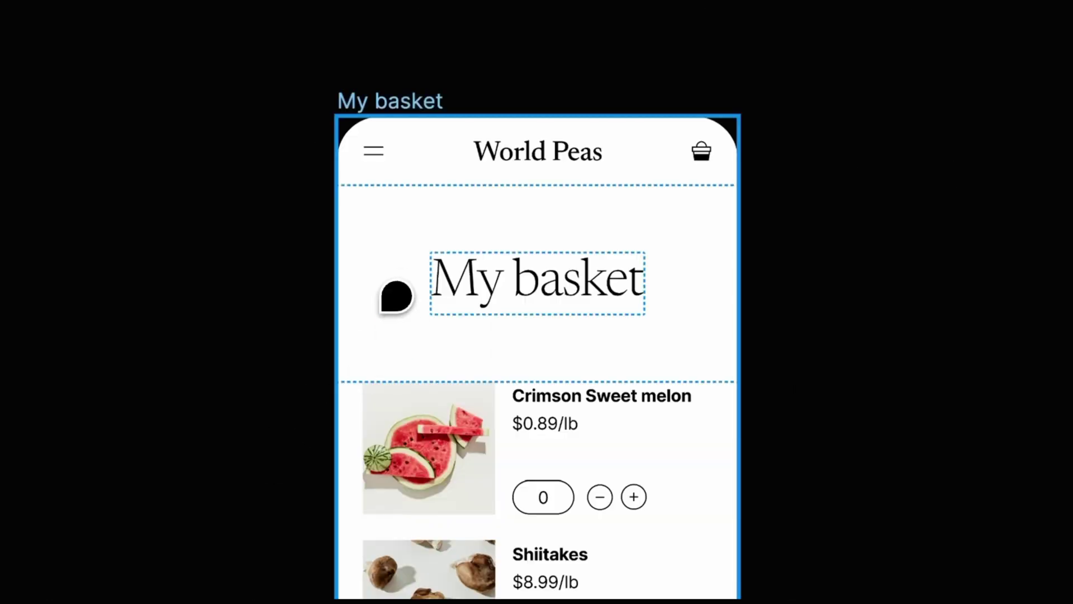
Copy the file's share link and inspect the Rainier cherries card's props and layout
left_click(396, 297)
type("N")
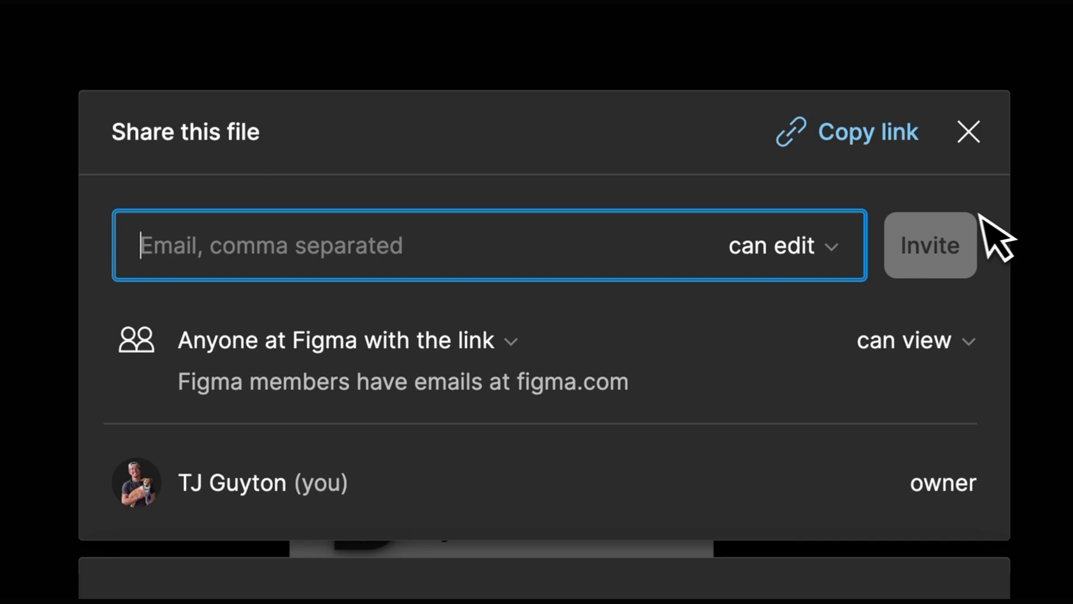
left_click(884, 132)
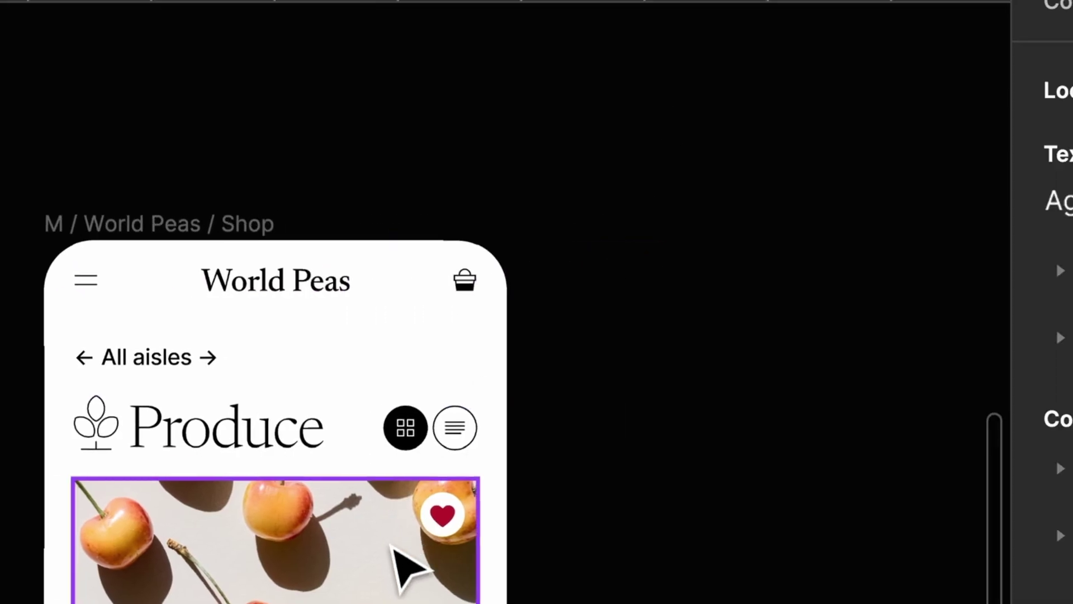
left_click(398, 565)
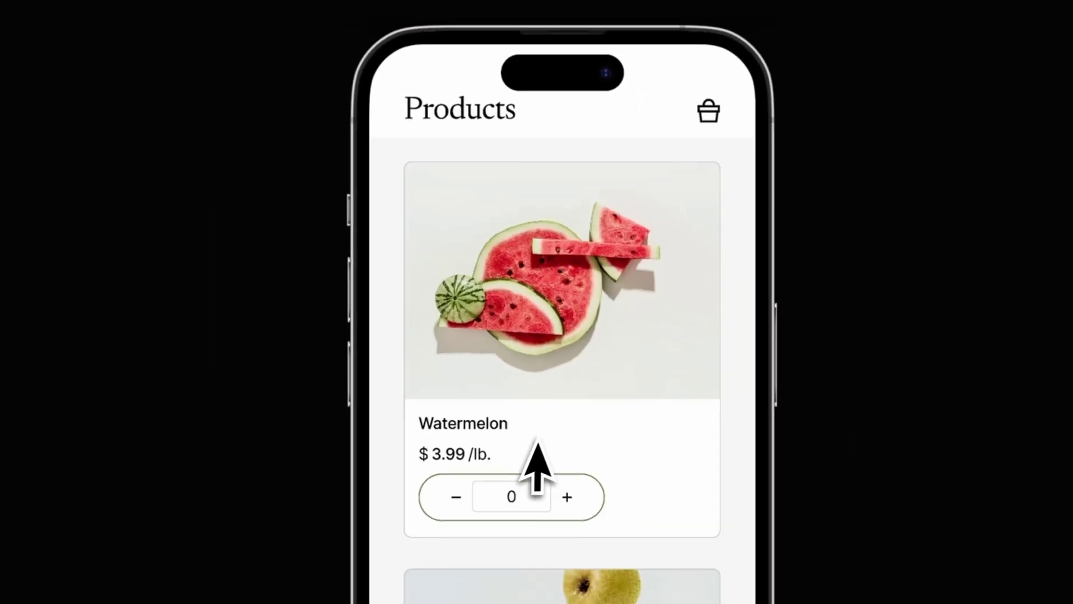
scroll(537, 469, "down", 5)
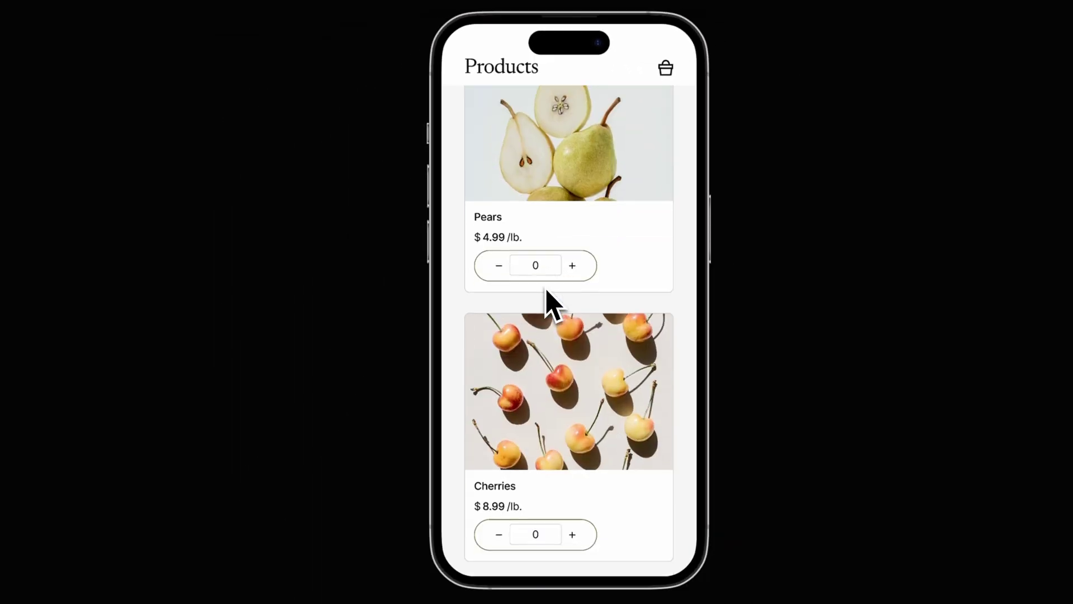
scroll(549, 302, "up", 5)
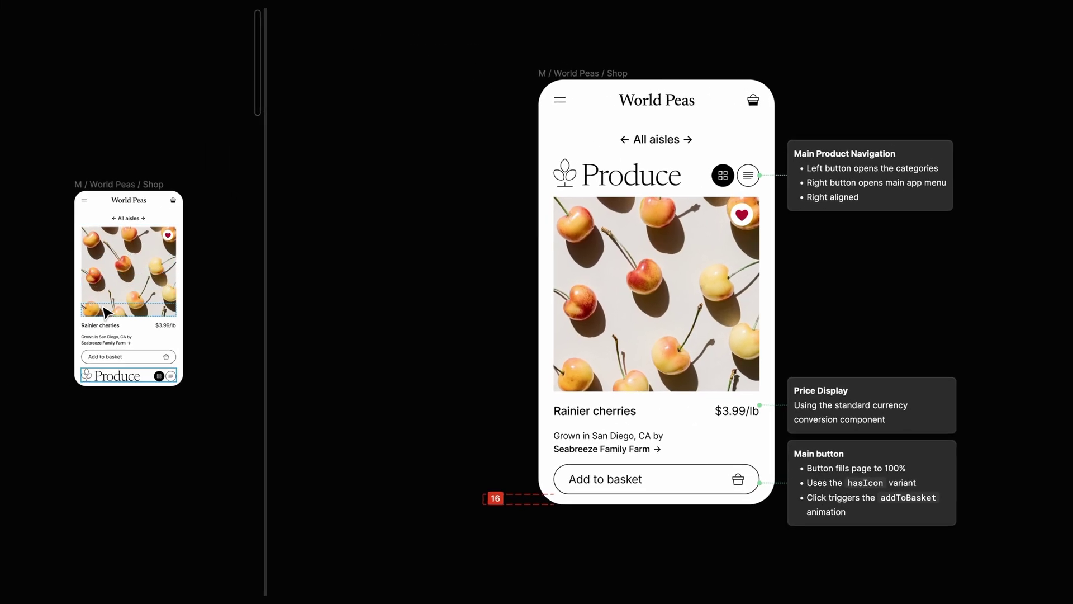
Try moving the Produce row to the top of the mockup, then undo it
left_click(105, 377)
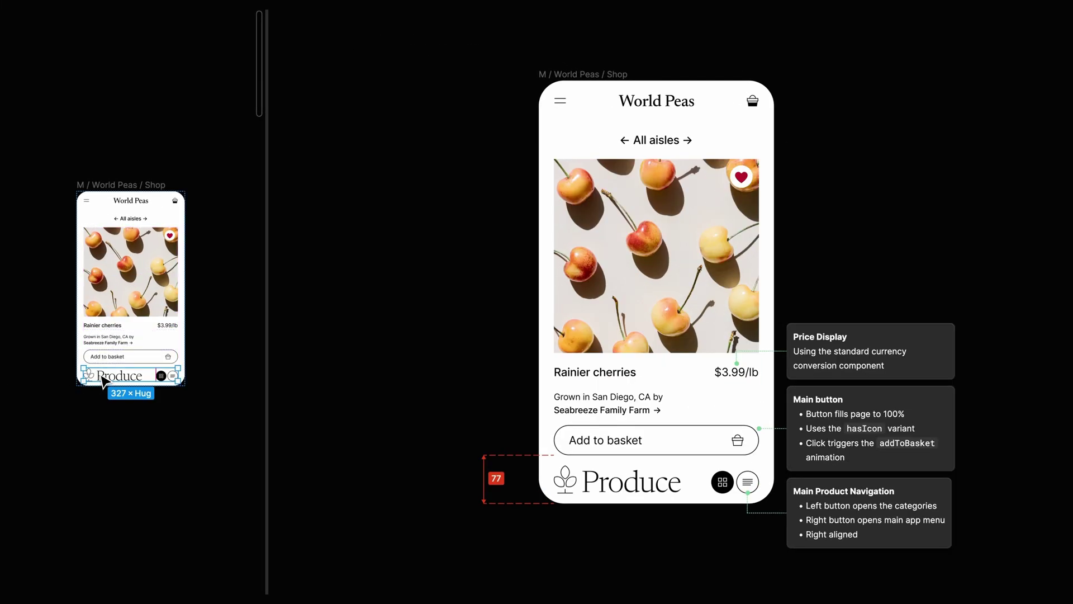
left_click_drag(105, 378, 119, 243)
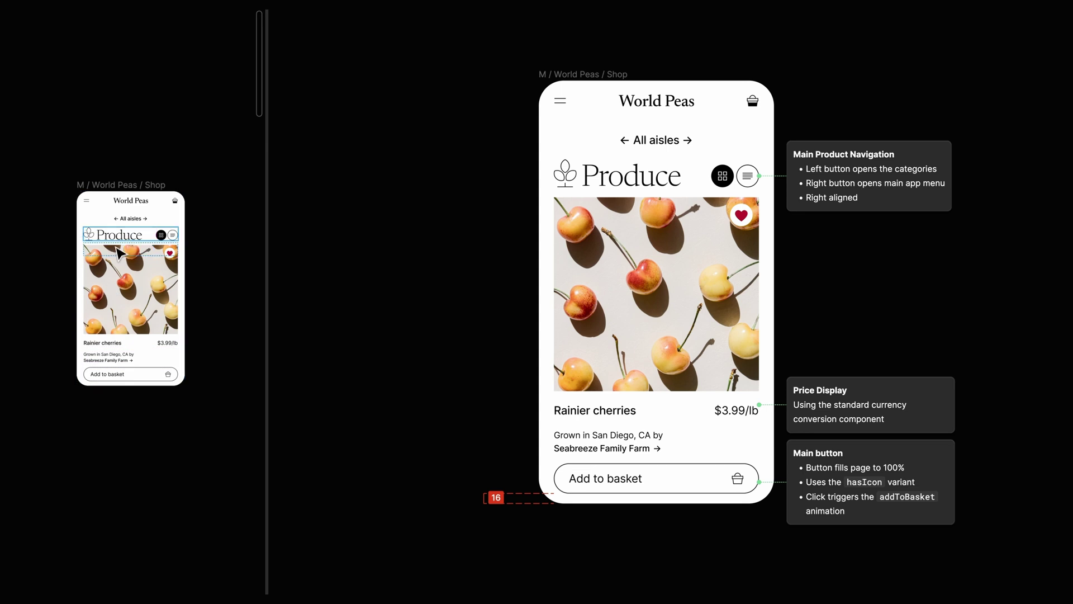
key("ctrl+z")
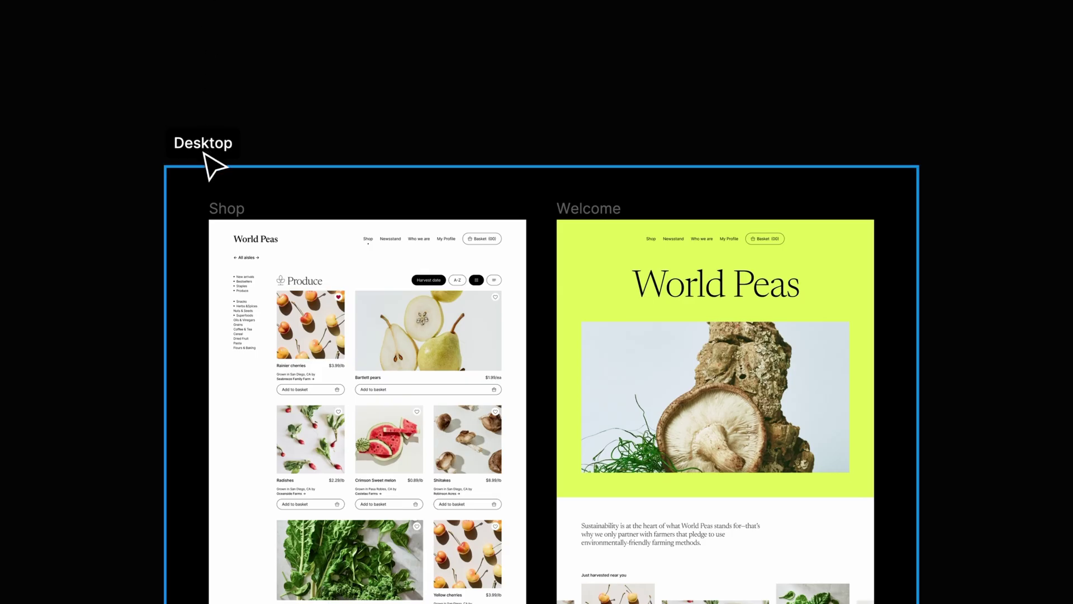
Mark the Desktop section as ready for dev and copy its dev link
left_click(203, 143)
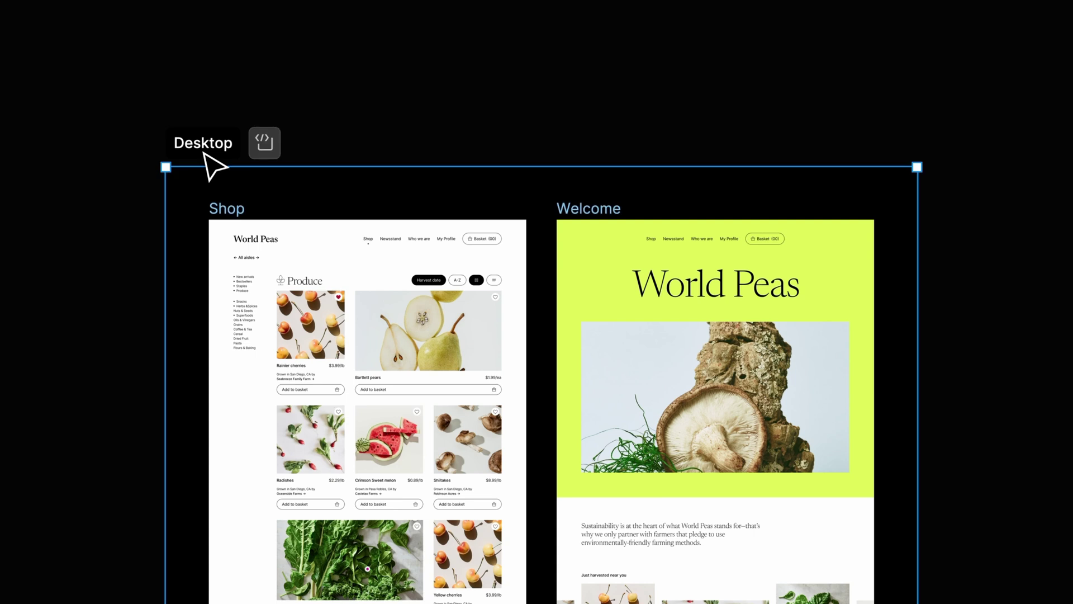
left_click(265, 143)
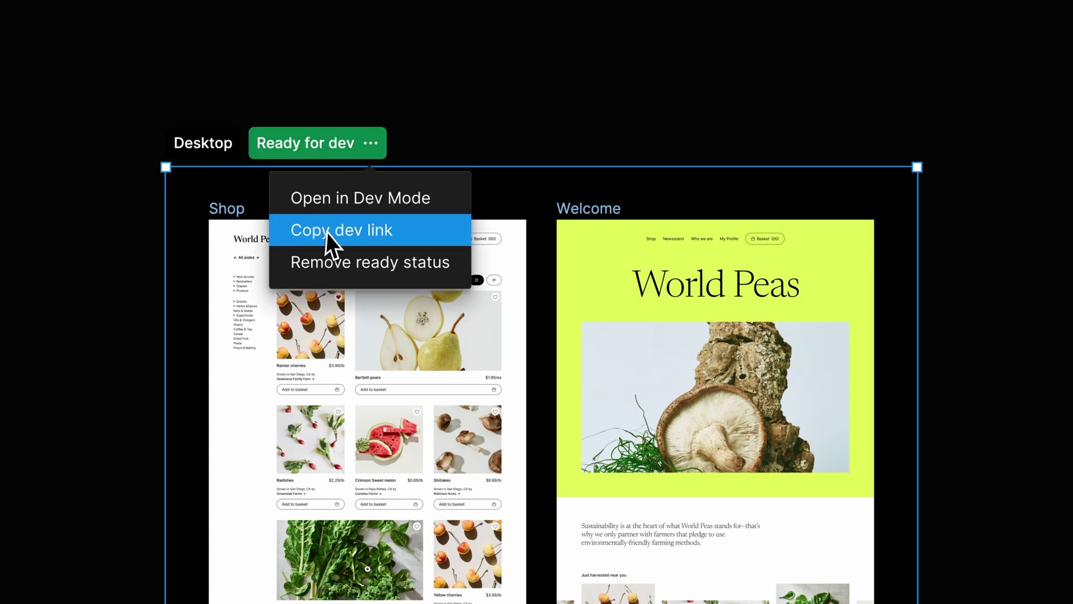
left_click(329, 232)
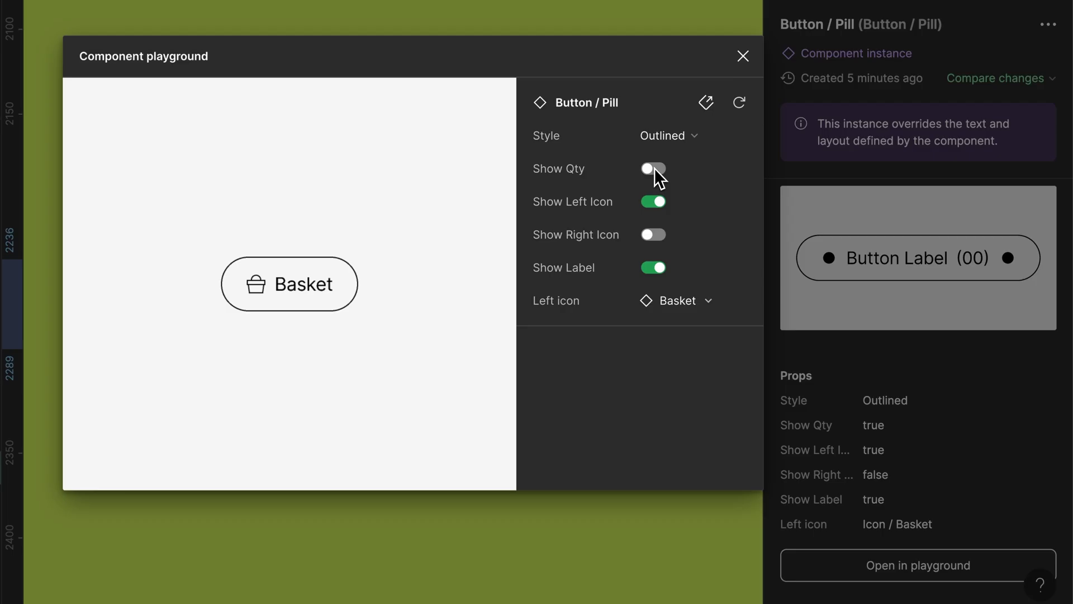
Preview the Basket pill with Show Qty on and Show Label toggled, then compare changes
left_click(653, 168)
left_click(652, 267)
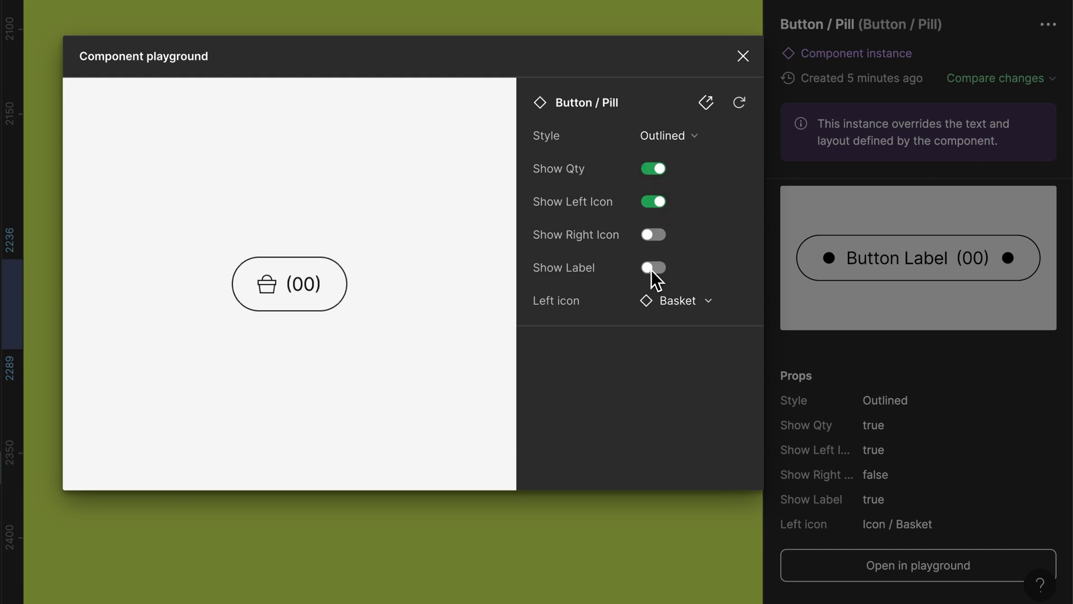
left_click(651, 270)
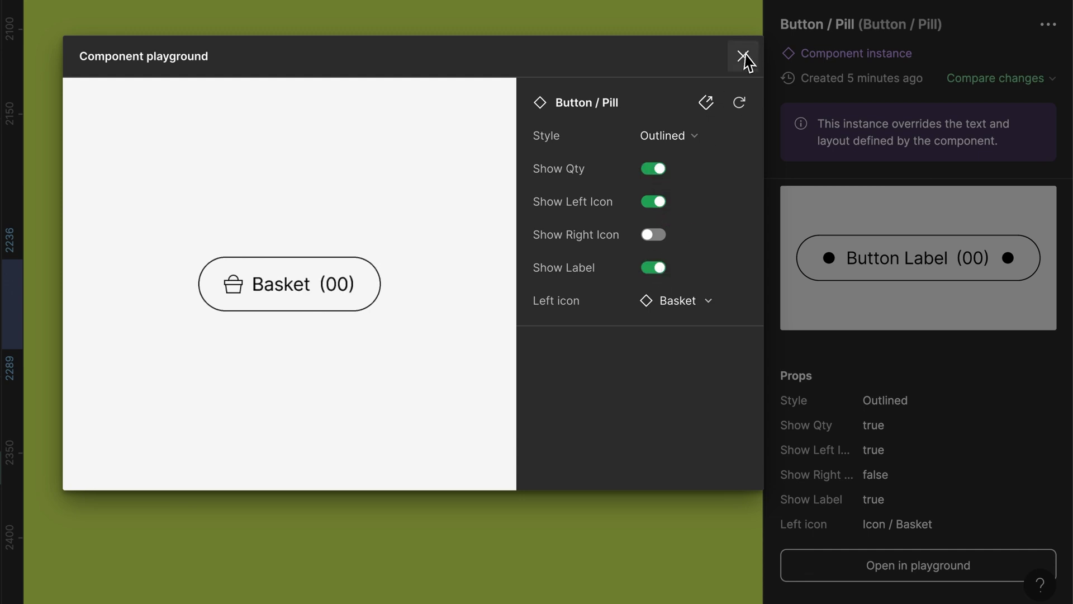
left_click(744, 56)
left_click(998, 77)
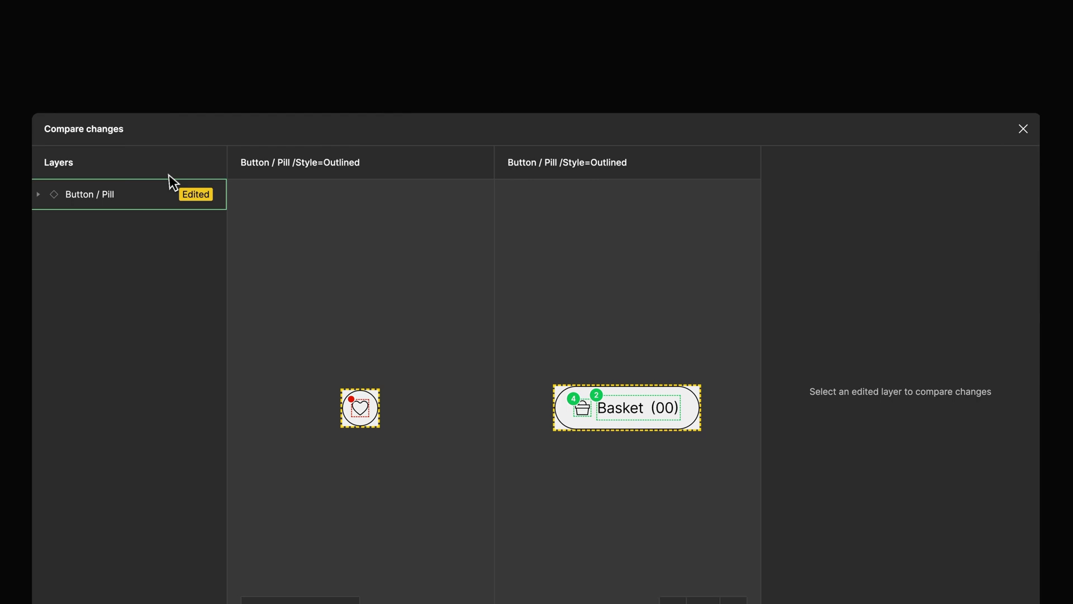
View the Button / Pill code diff and the added Icon / Basket layer's code
left_click(150, 206)
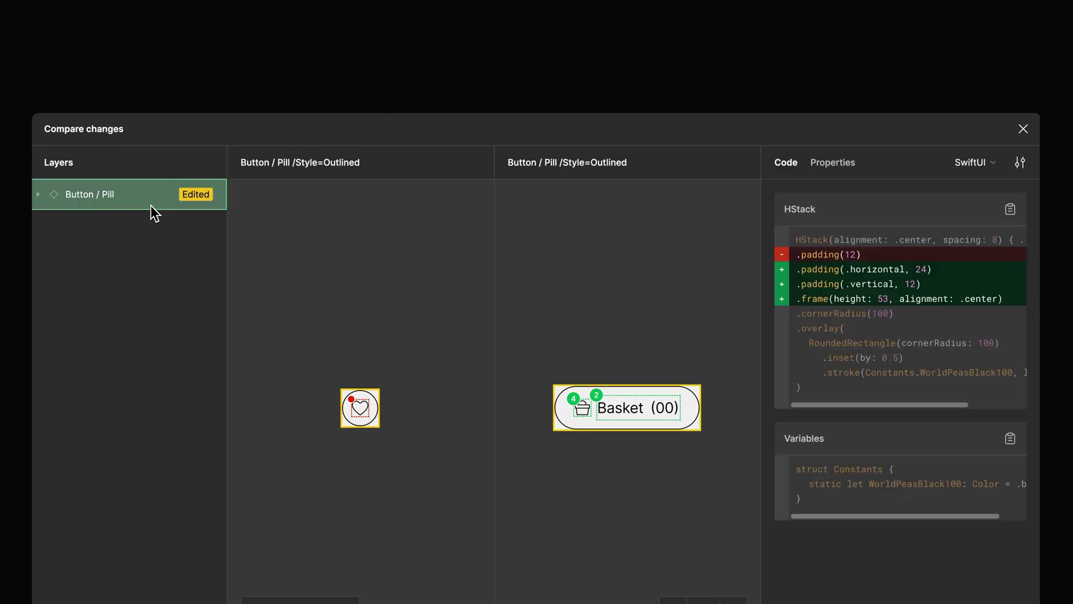
left_click(39, 195)
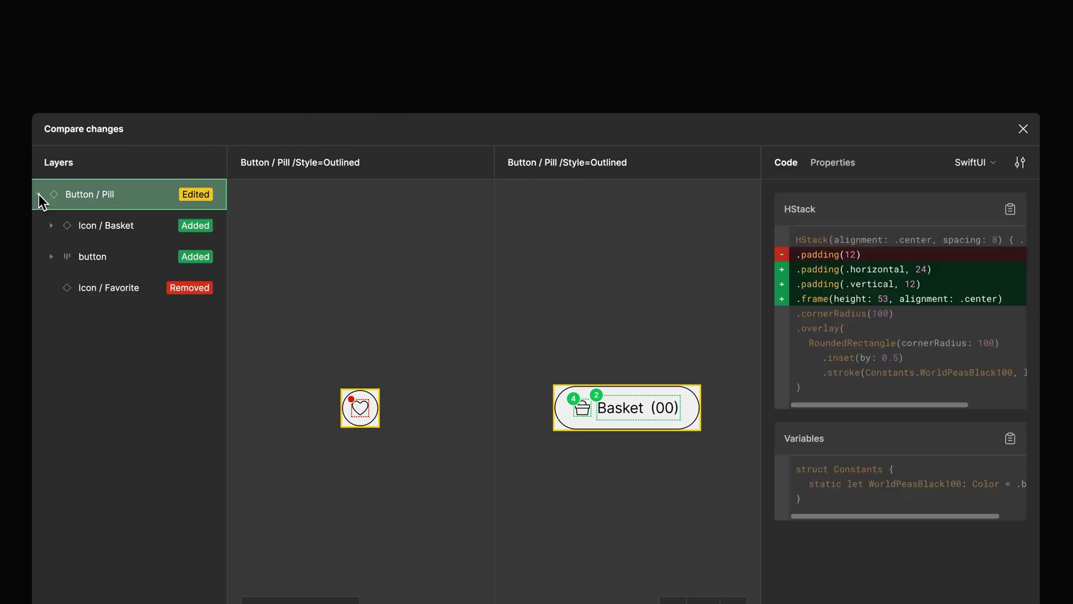
left_click(97, 223)
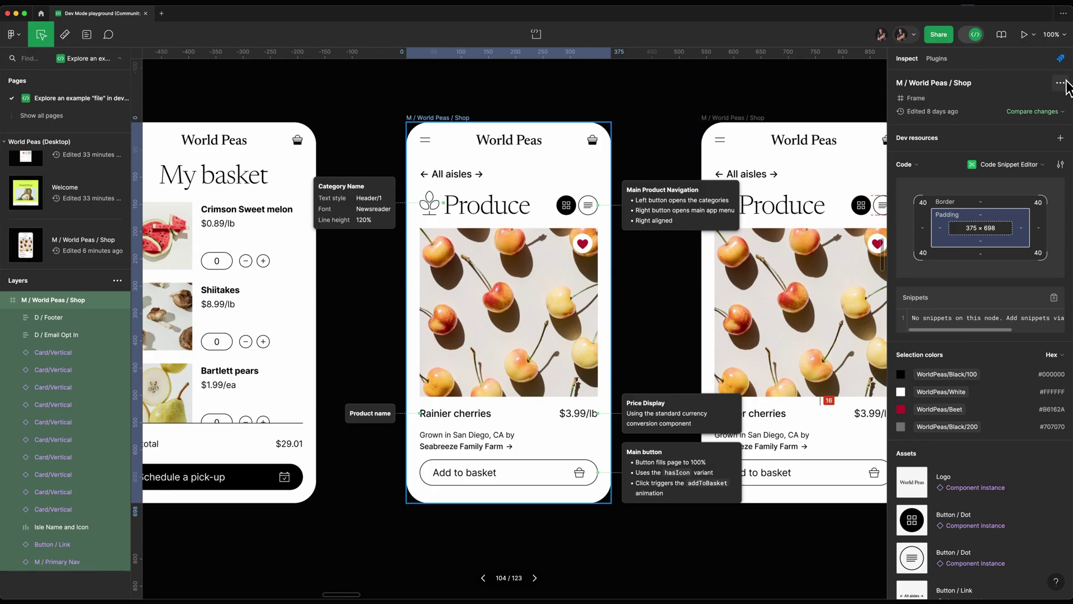
Choose Open in VS Code from the Shop frame's ••• menu in Inspect
left_click(1062, 83)
left_click(1006, 105)
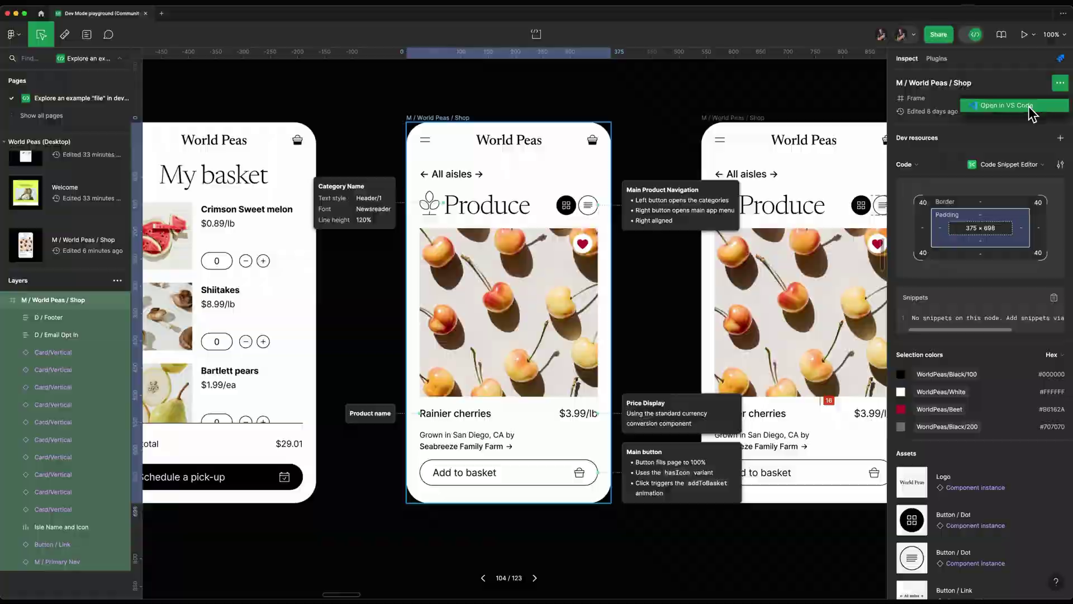